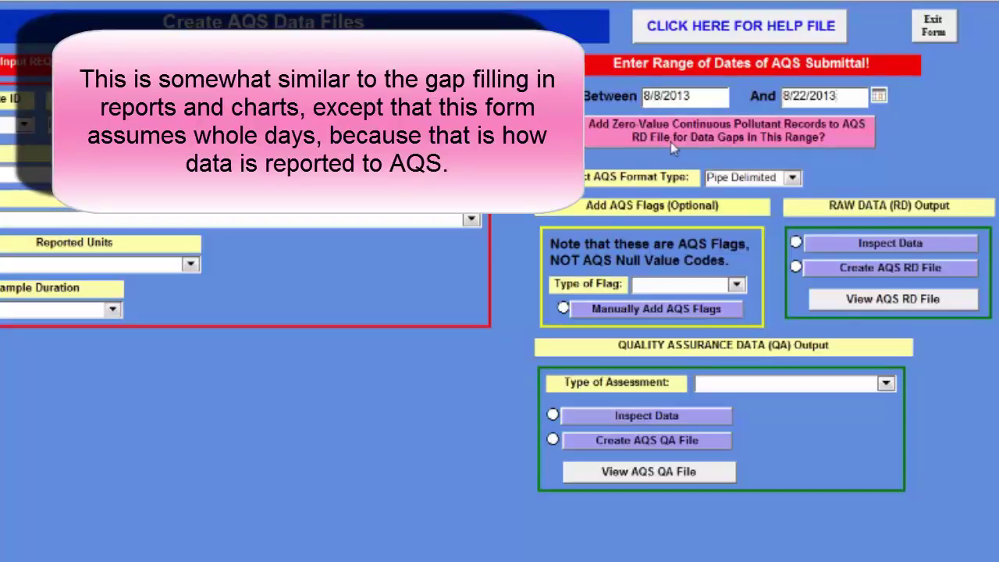
# Step: Check the 8/8/2013 to 8/22/2013 range for continuous pollutant data gaps, declining to add zero-value records
pyautogui.click(666, 139)
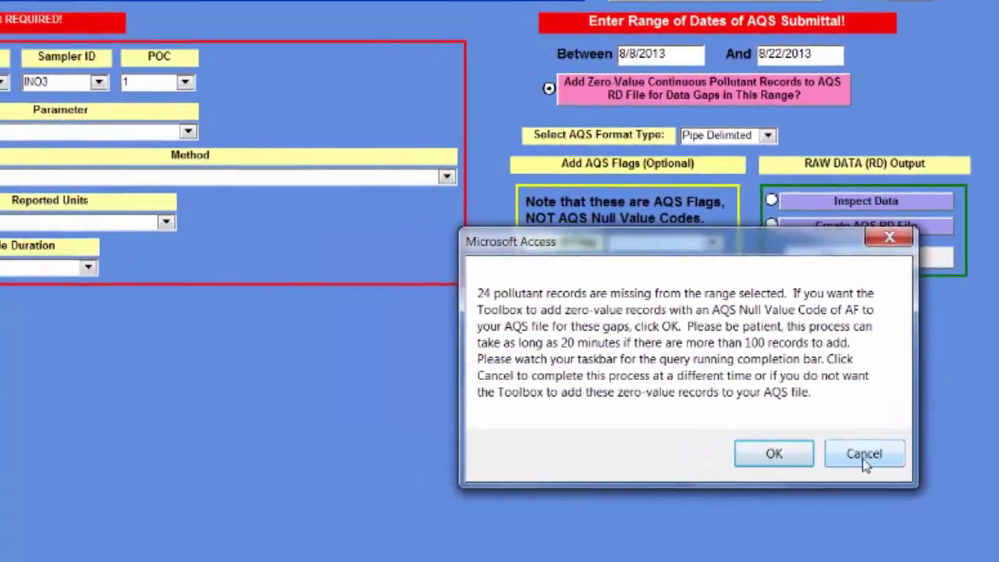
pyautogui.click(864, 461)
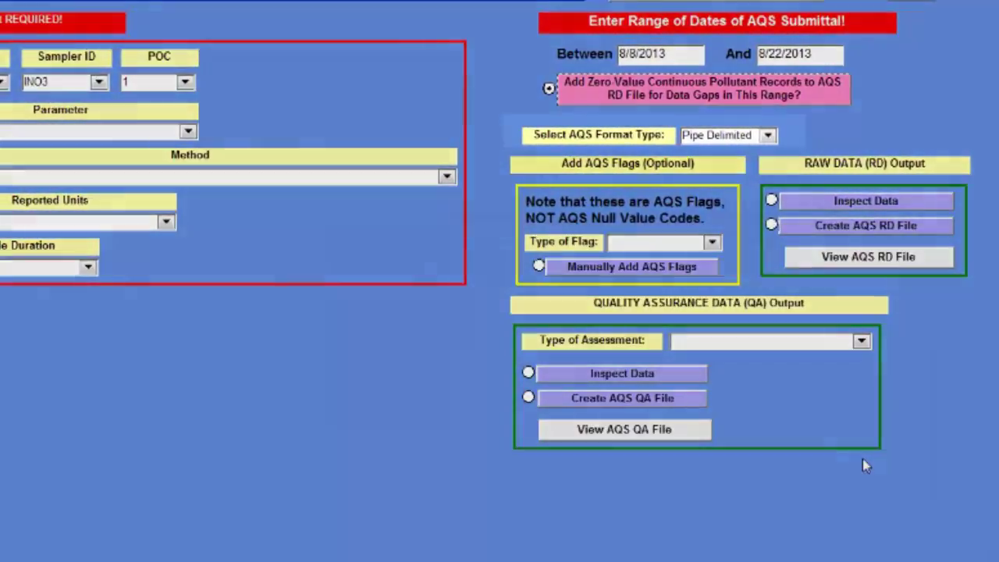
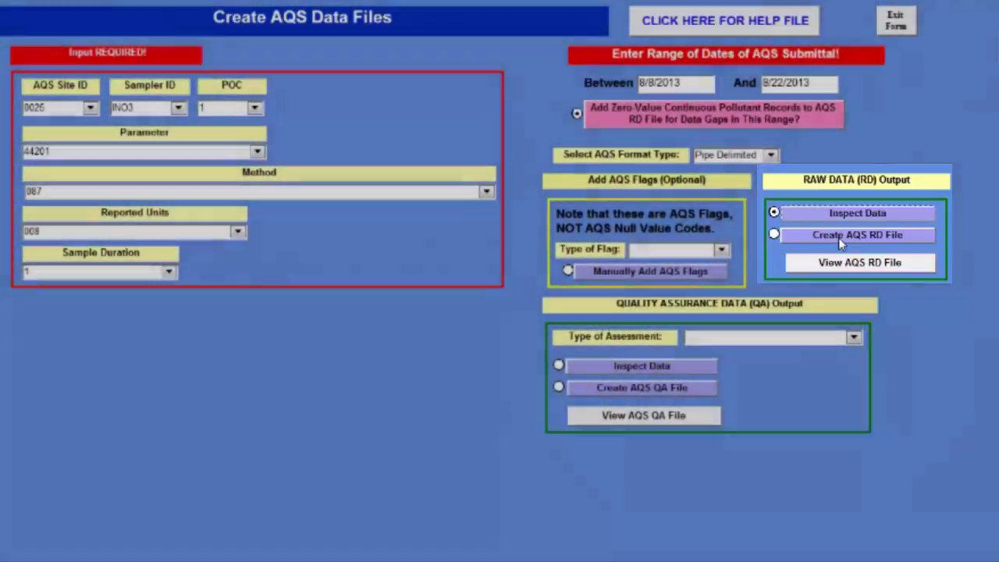
# Step: Generate the pipe-delimited AQS raw data (RD) file and open it for viewing
pyautogui.click(838, 238)
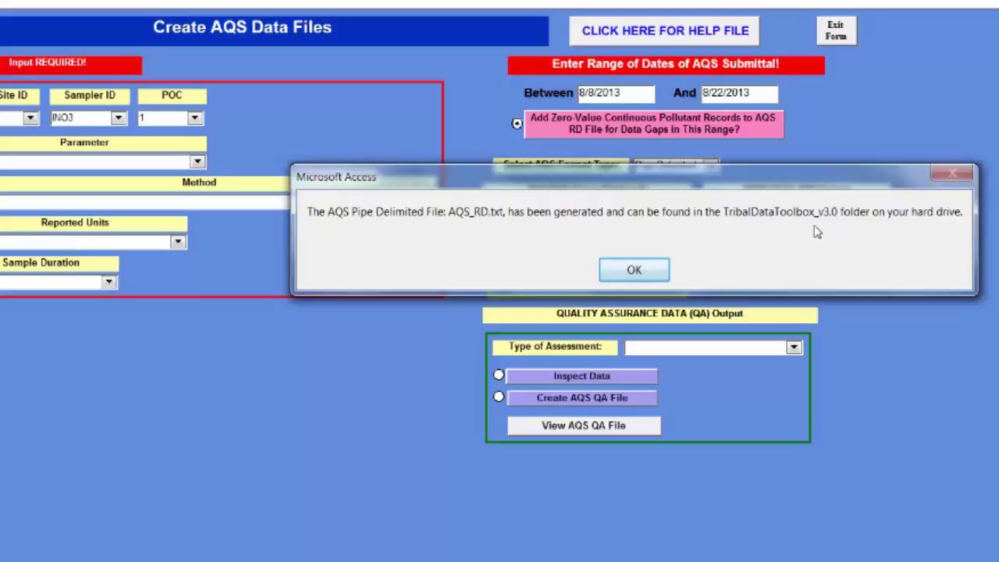
pyautogui.click(657, 270)
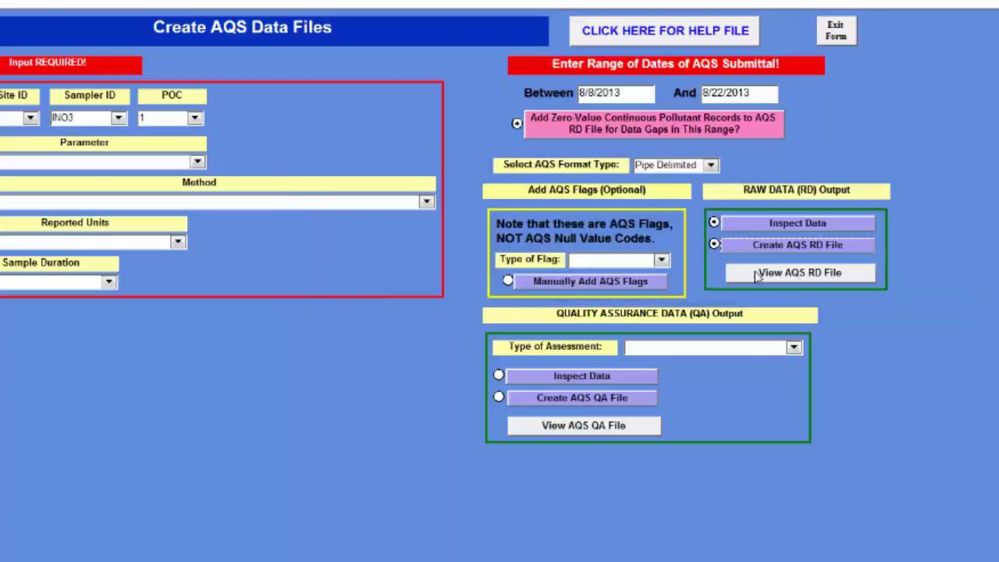
pyautogui.click(811, 277)
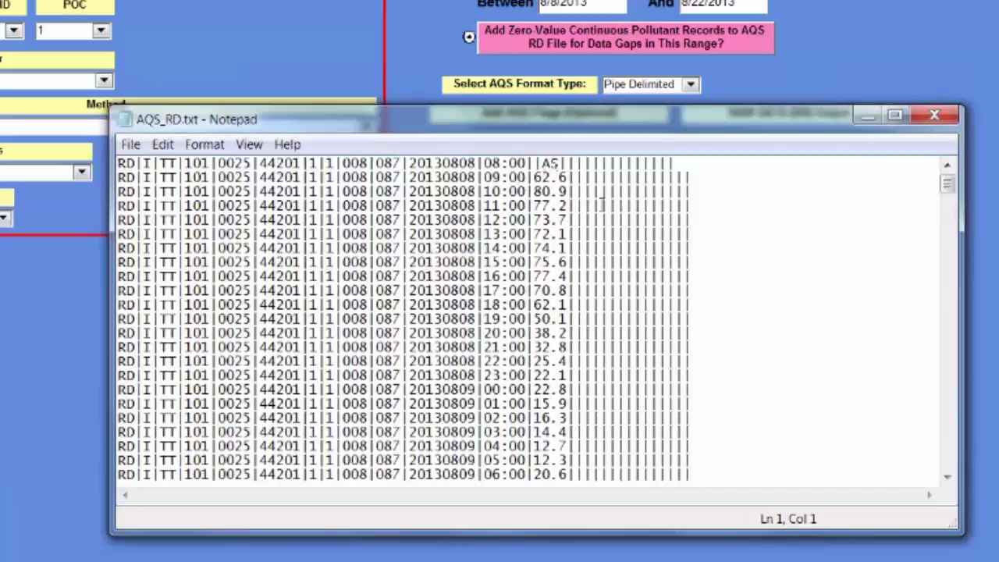
# Step: Examine the hourly records and null value codes throughout AQS_RD.txt, ending back at the first record
pyautogui.click(948, 461)
pyautogui.scroll(-20, 948, 460)
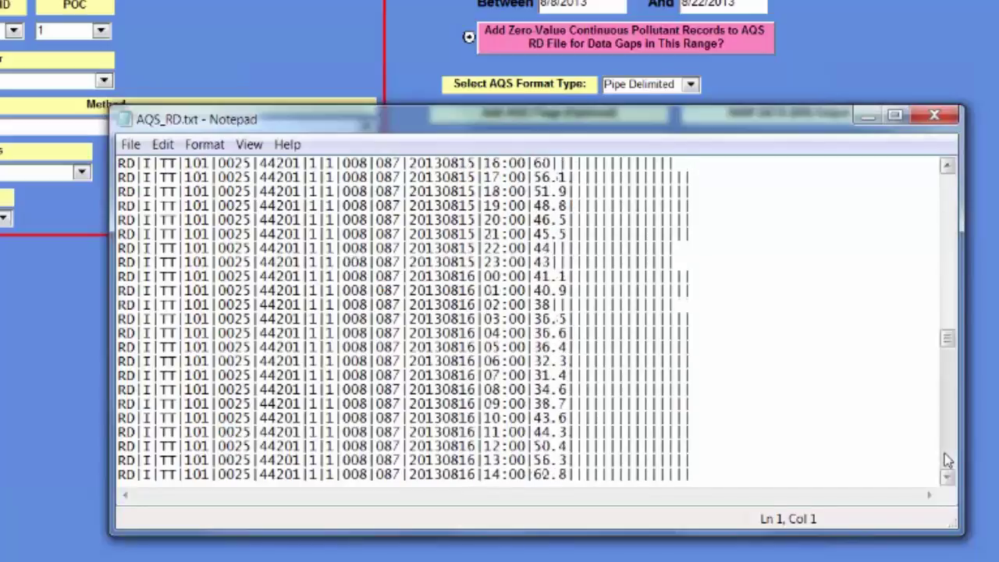
pyautogui.click(947, 460)
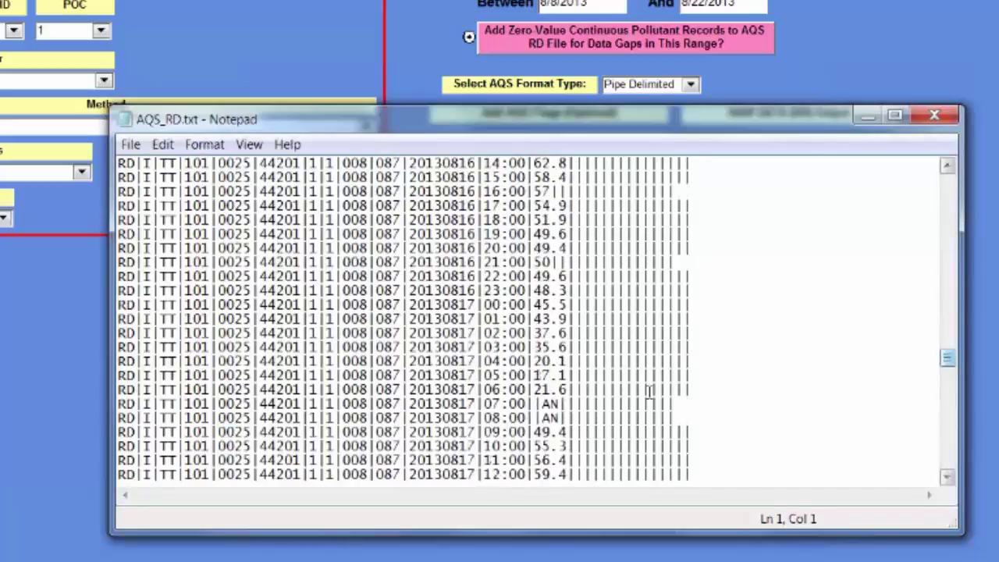
pyautogui.moveTo(946, 357); pyautogui.dragTo(954, 173)
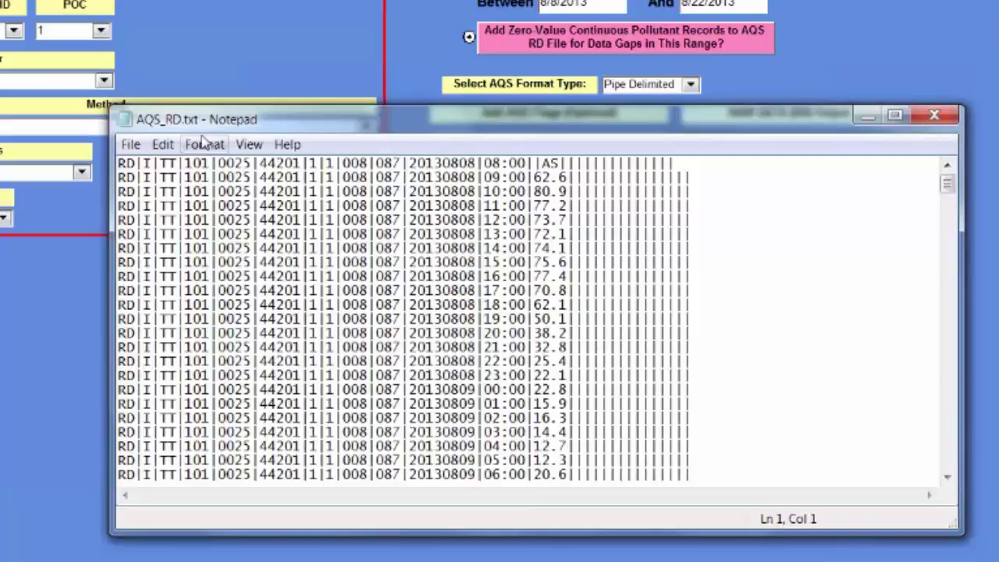
# Step: Save a copy of the RD file as Ozone_0025_RD_080813_082213 in the AQS > IntoAQS folder and close it
pyautogui.click(131, 146)
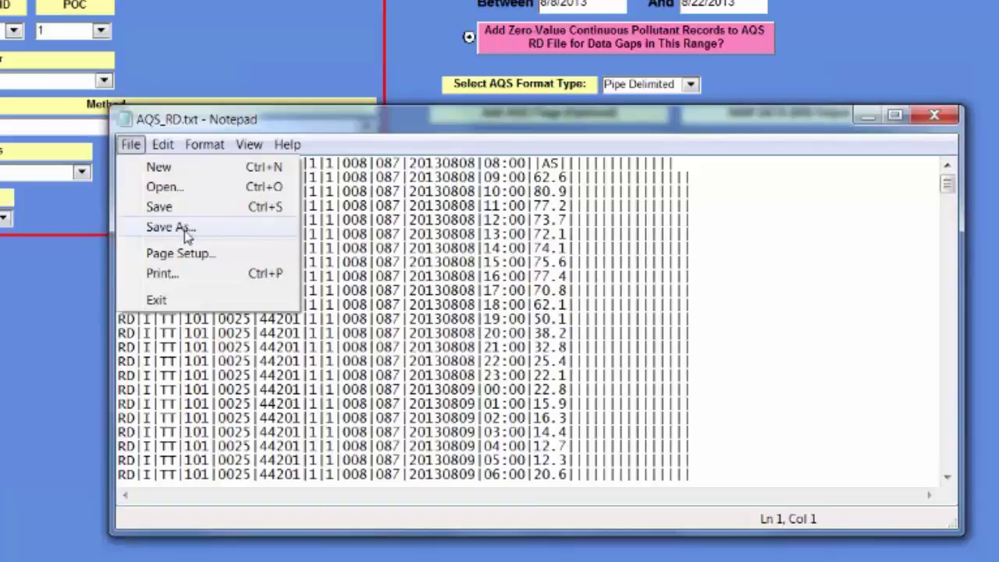
pyautogui.click(168, 227)
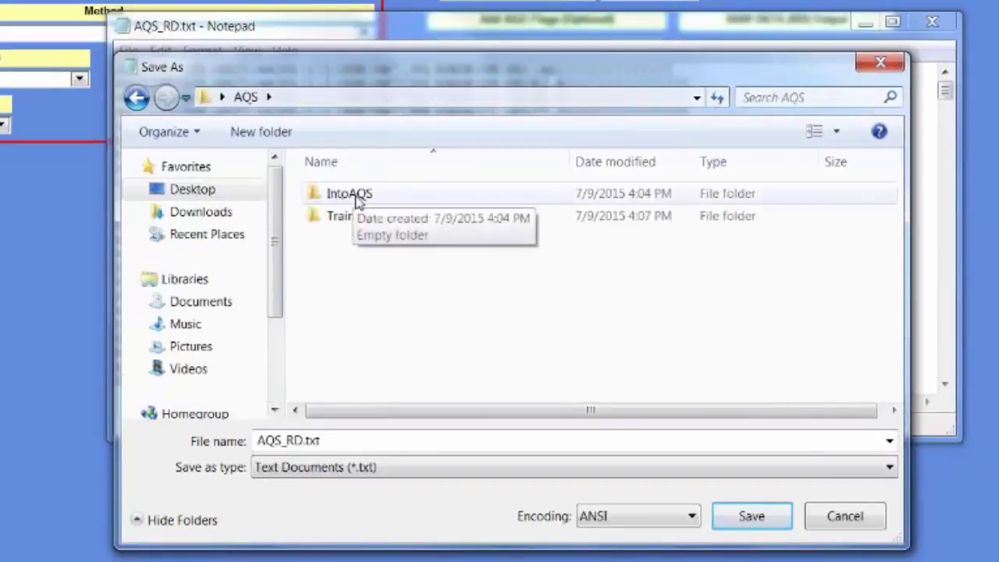
pyautogui.doubleClick(358, 201)
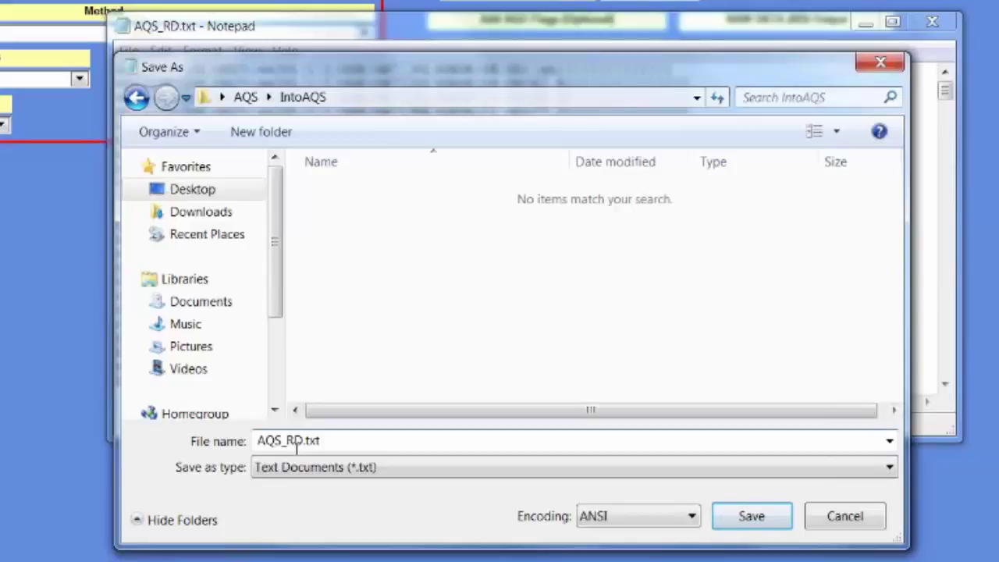
pyautogui.doubleClick(297, 443)
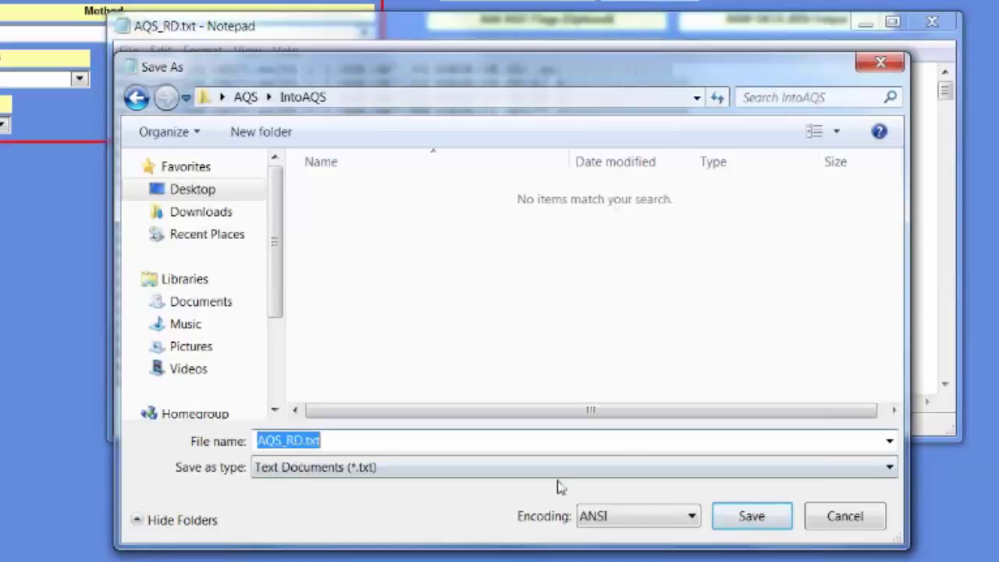
pyautogui.write('Ozo')
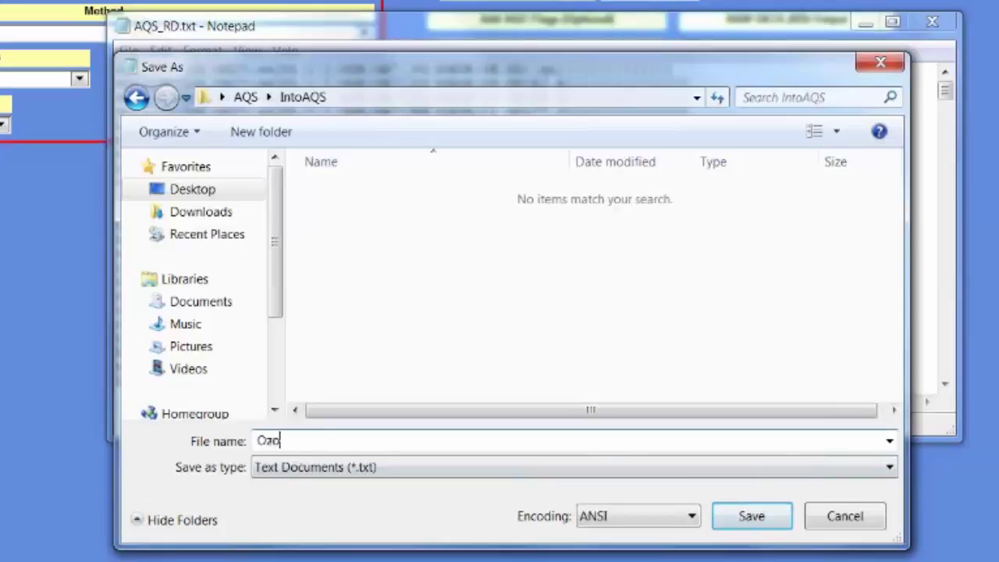
pyautogui.write('ne_0025_')
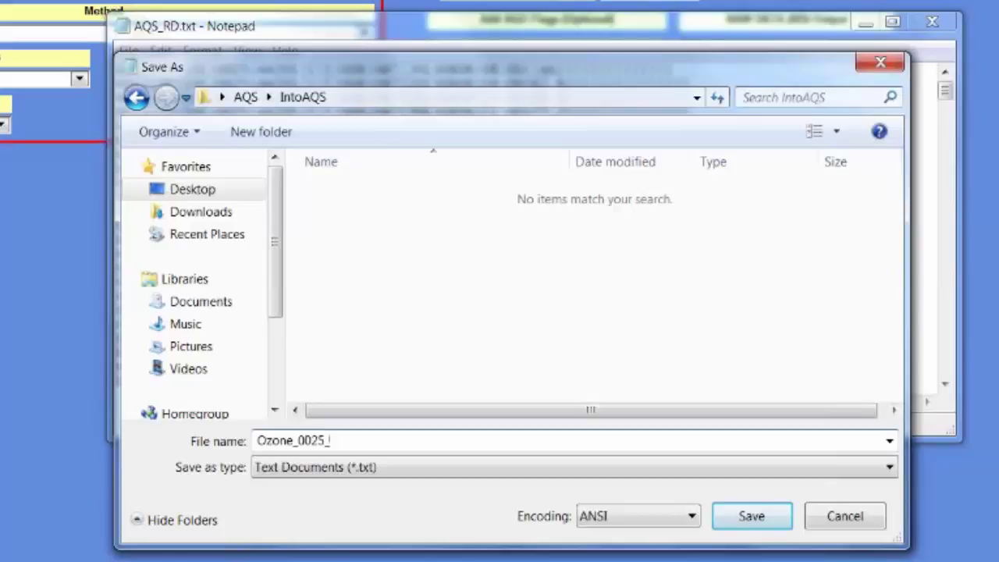
pyautogui.write('RD_08081')
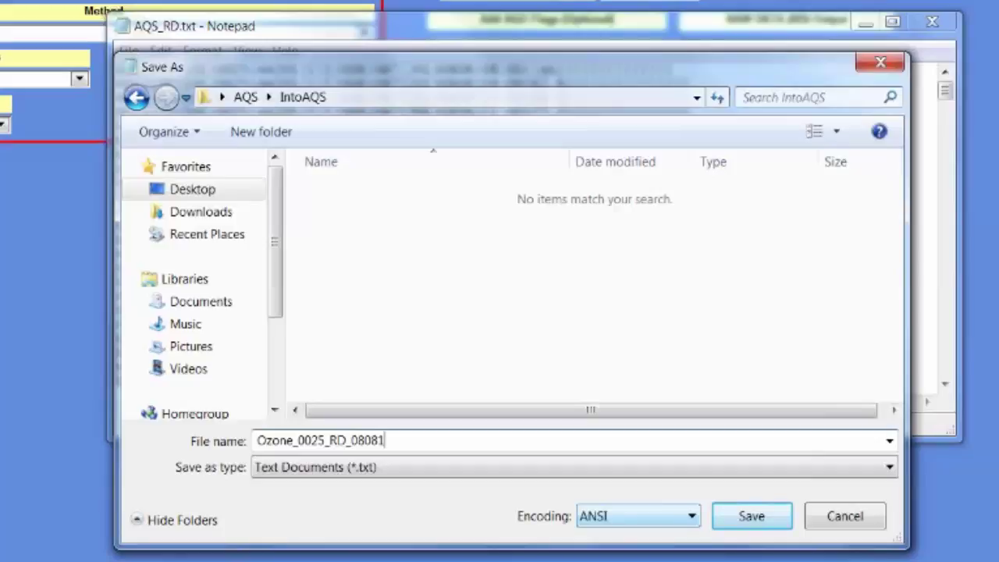
pyautogui.write('3_082213')
pyautogui.click(752, 516)
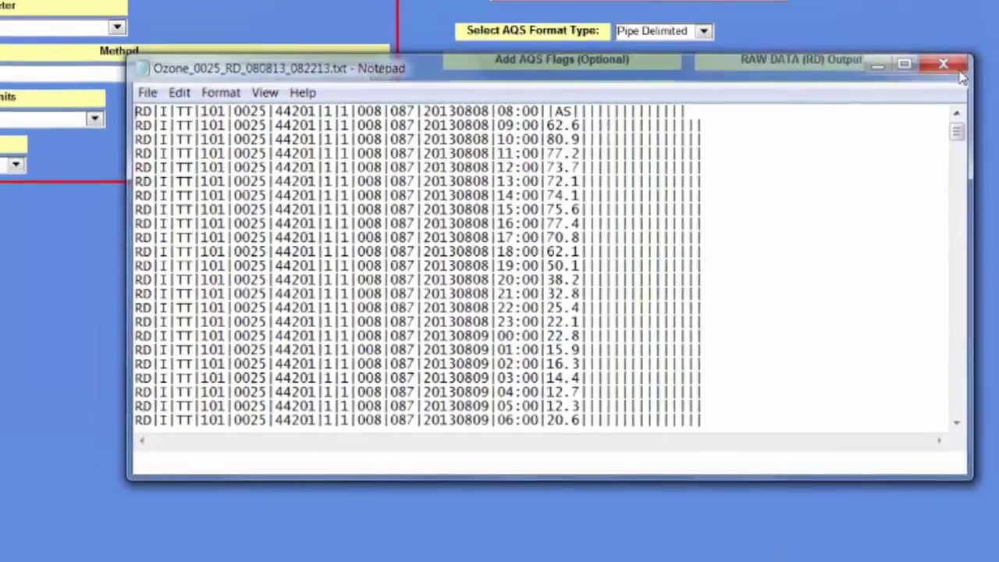
pyautogui.click(938, 37)
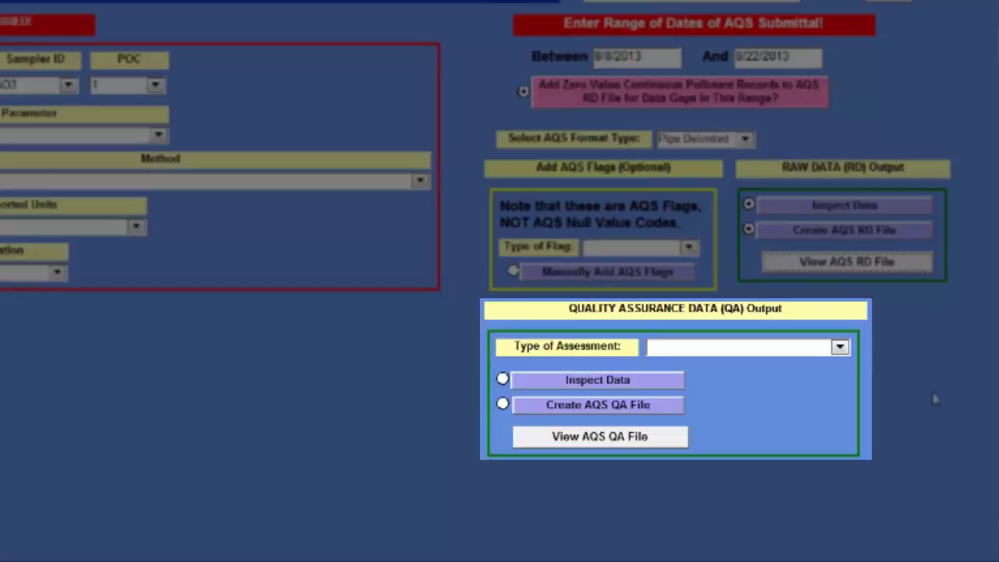
# Step: Set the QA assessment type to 1-Point Quality Control (QC) and inspect its data
pyautogui.click(840, 348)
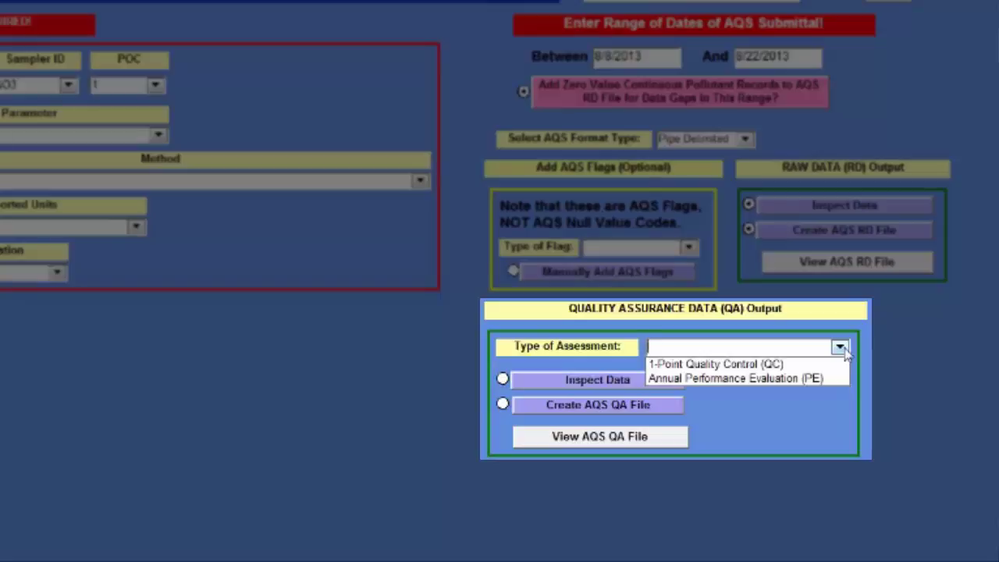
pyautogui.click(835, 364)
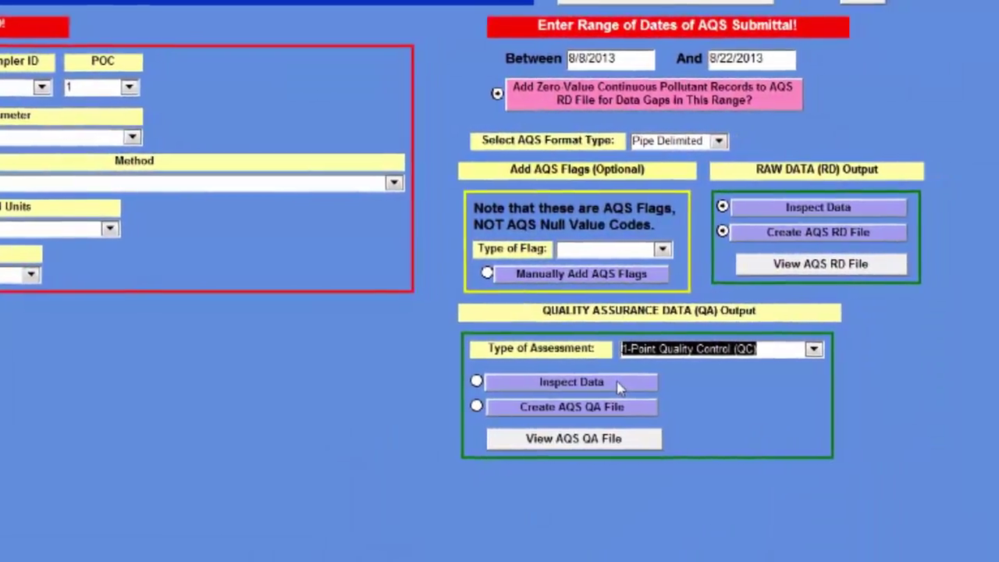
pyautogui.click(645, 383)
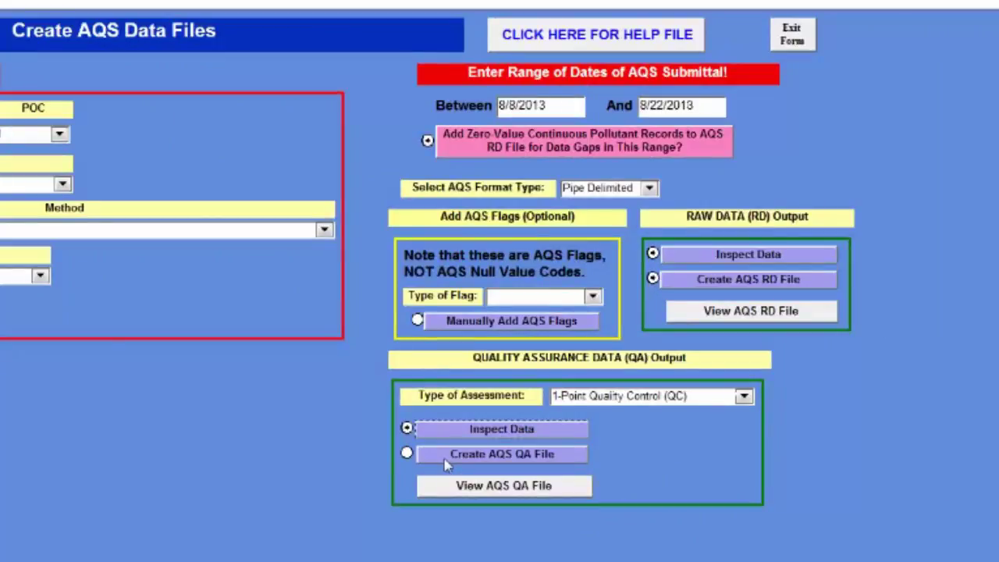
# Step: Generate the pipe-delimited AQS quality assurance (QA) file and open it for viewing
pyautogui.click(445, 459)
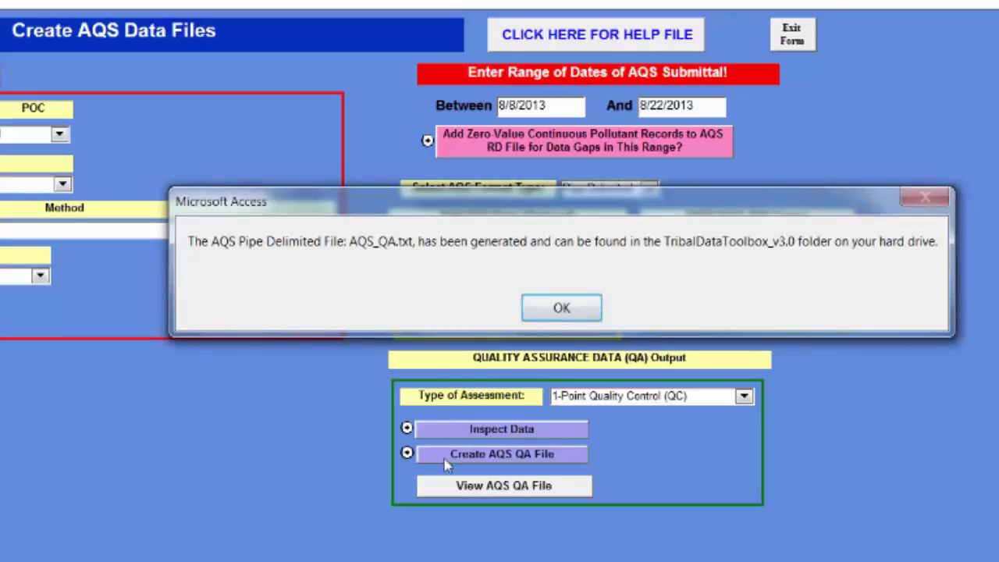
pyautogui.click(562, 309)
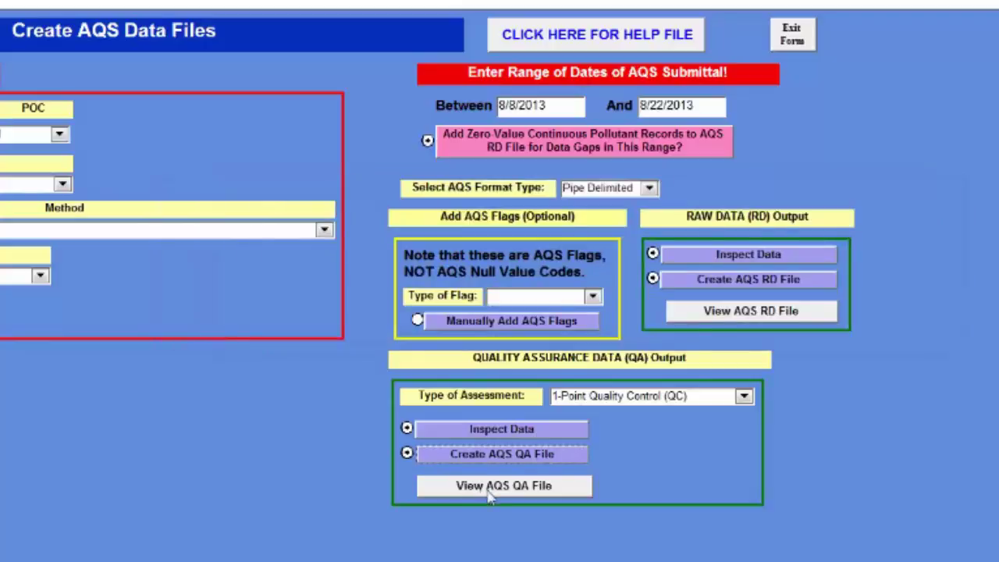
pyautogui.click(490, 498)
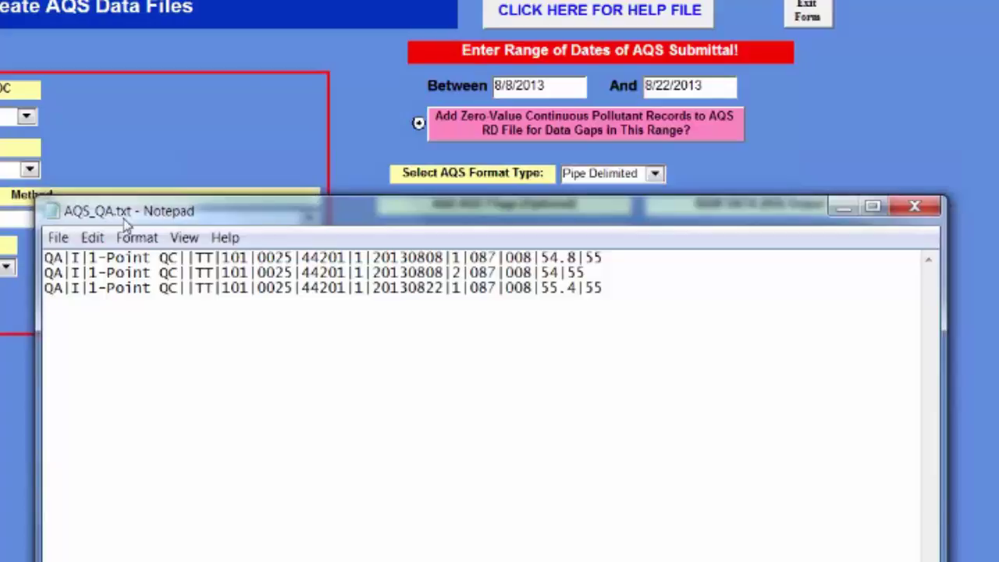
# Step: Save a copy of the QA file as Ozone_0025_QA_080813_082213 in the desktop's AQS > IntoAQS folder and close it
pyautogui.click(60, 238)
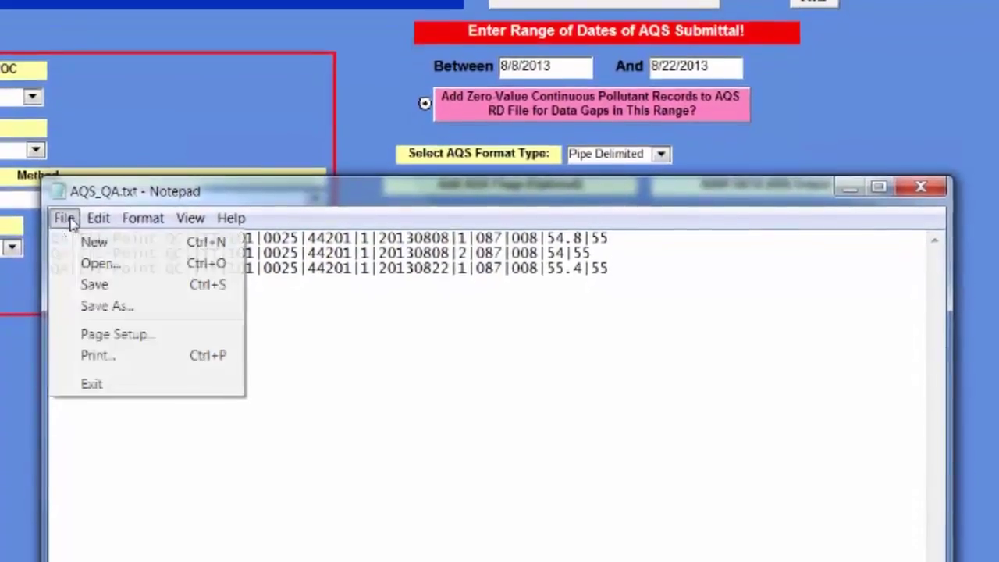
pyautogui.click(107, 305)
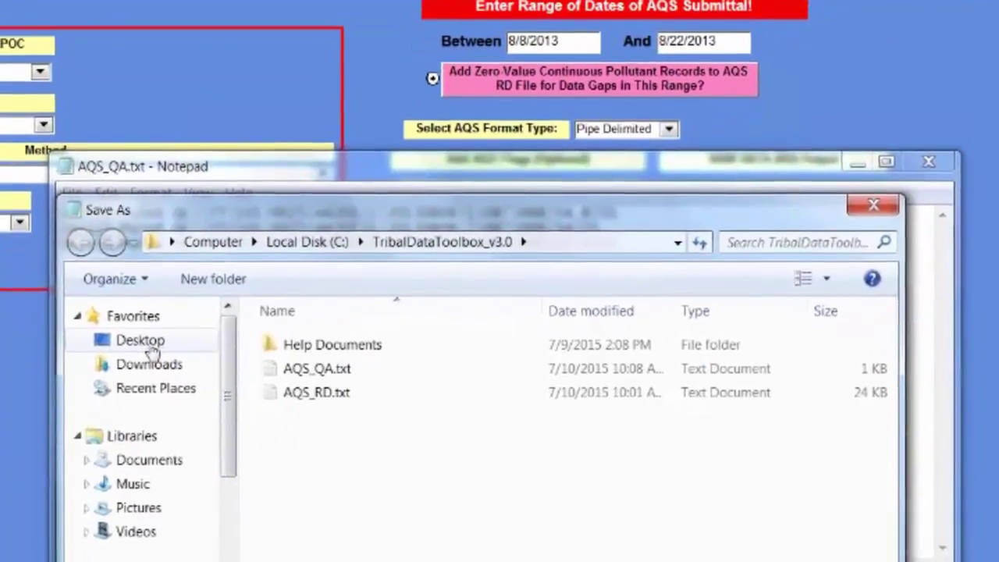
pyautogui.click(151, 349)
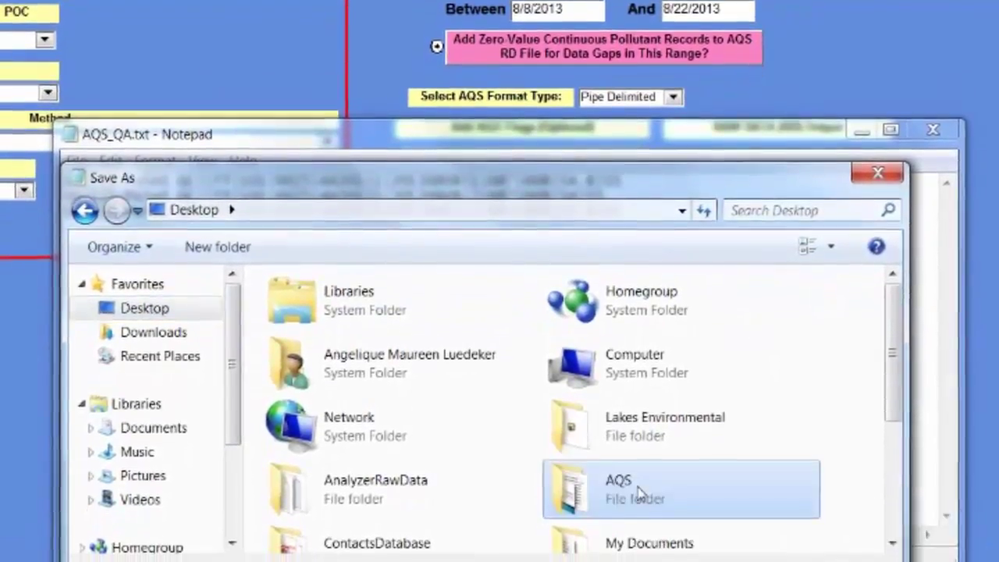
pyautogui.doubleClick(634, 517)
pyautogui.doubleClick(297, 308)
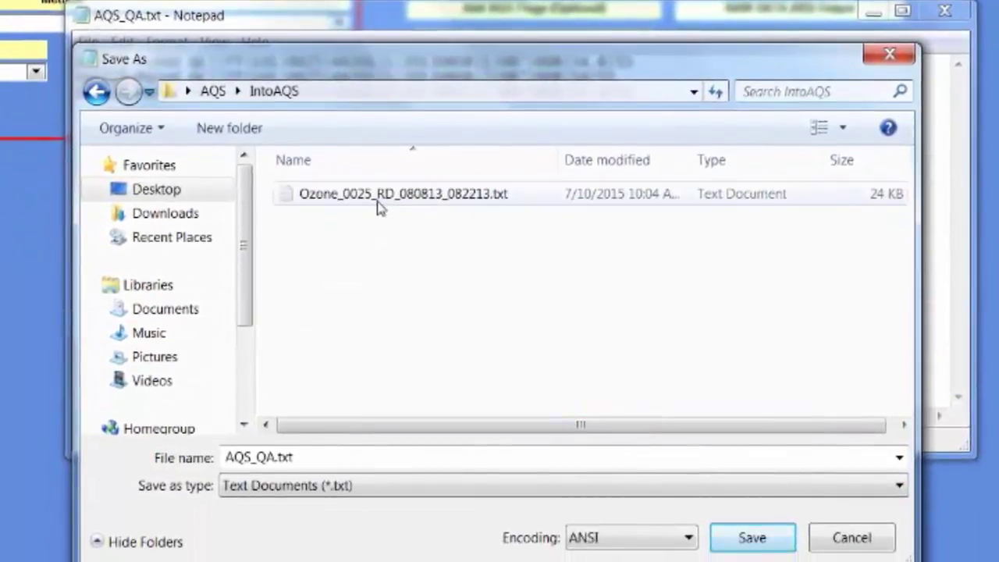
pyautogui.doubleClick(301, 458)
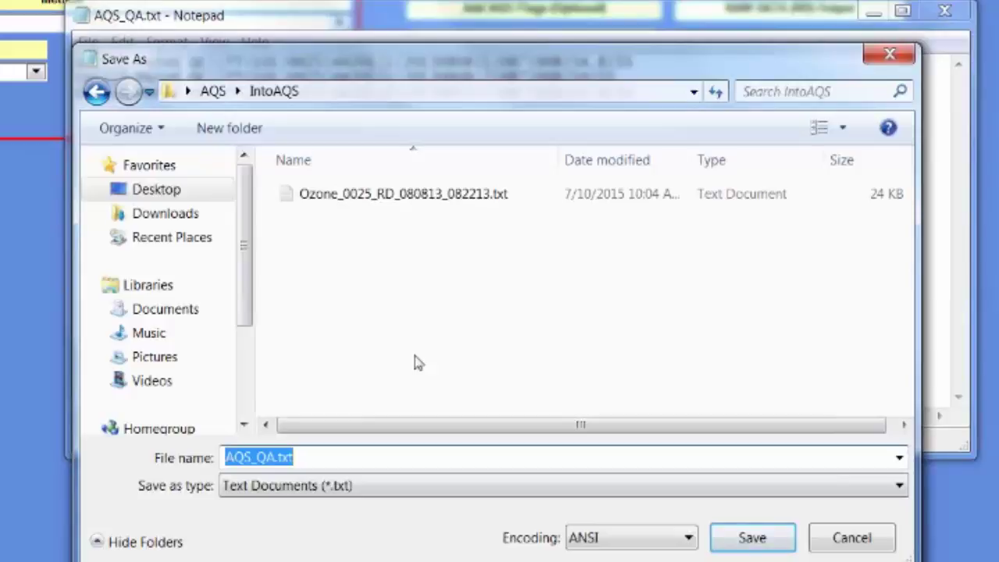
pyautogui.write('Ozone_')
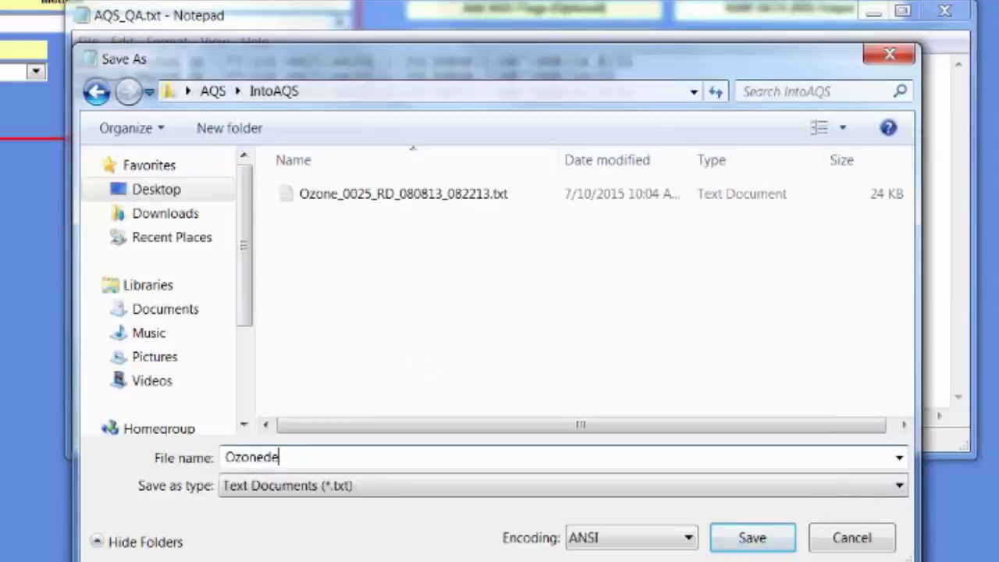
pyautogui.write('00')
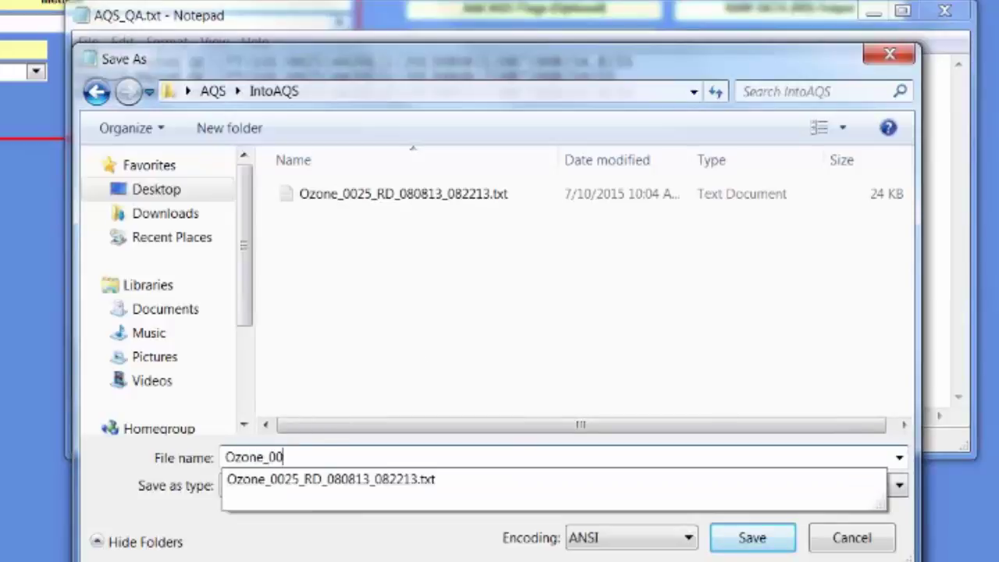
pyautogui.write('25_QA_')
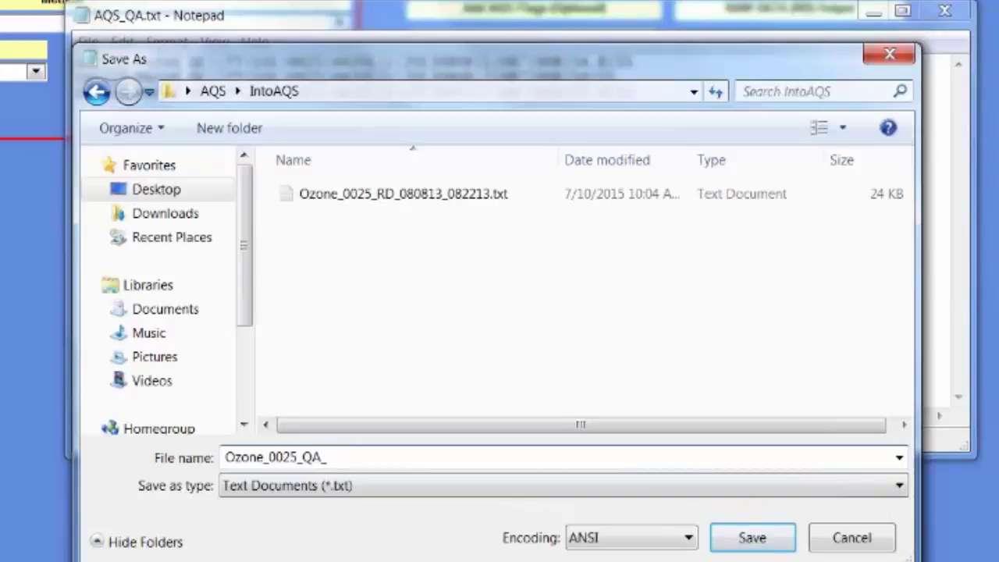
pyautogui.write('080813_0')
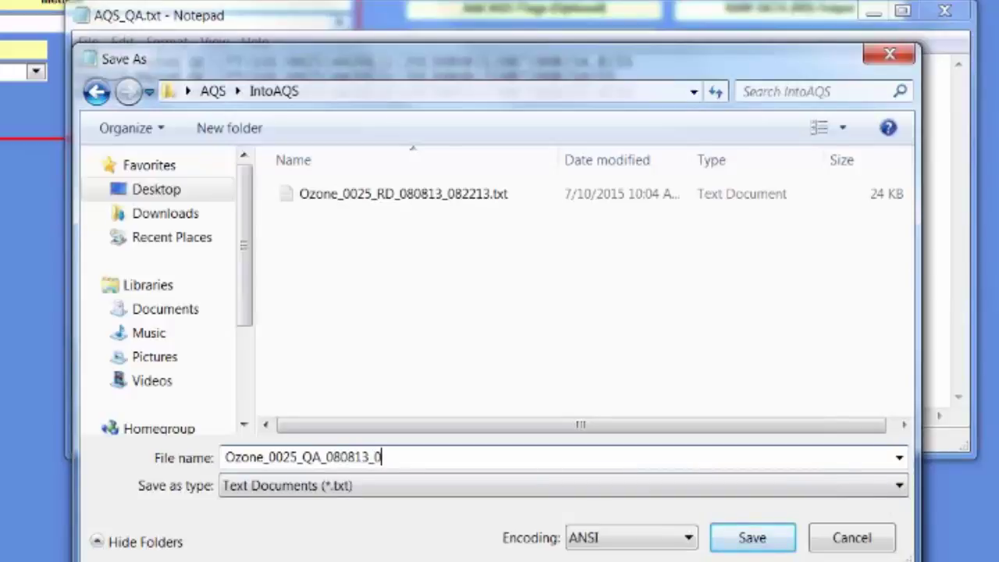
pyautogui.write('82213')
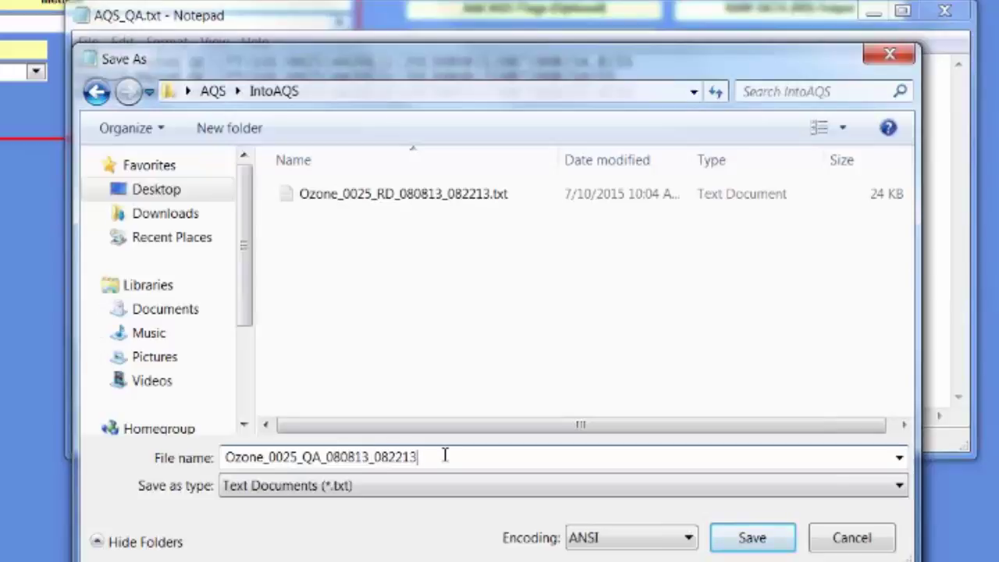
pyautogui.click(761, 547)
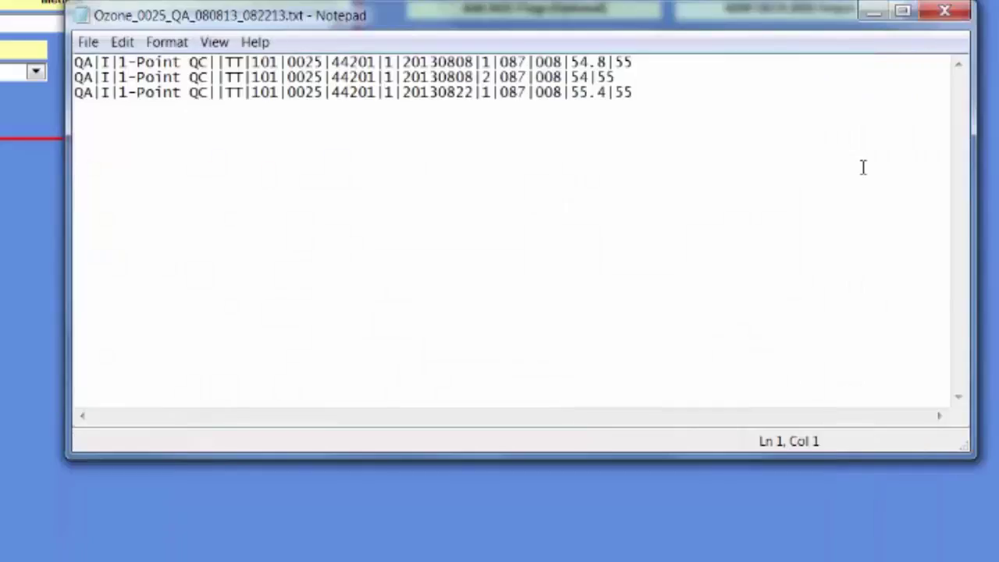
pyautogui.click(946, 13)
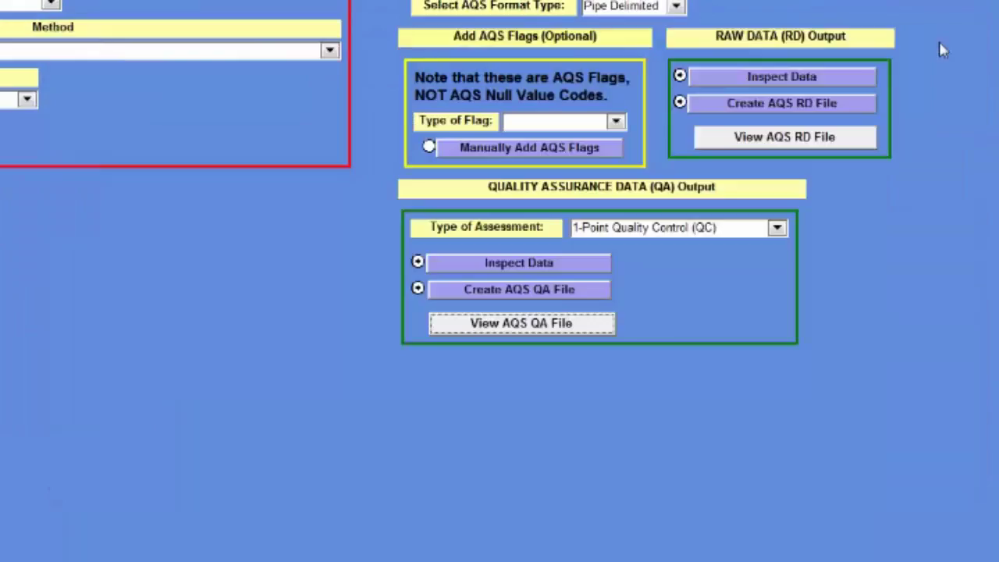